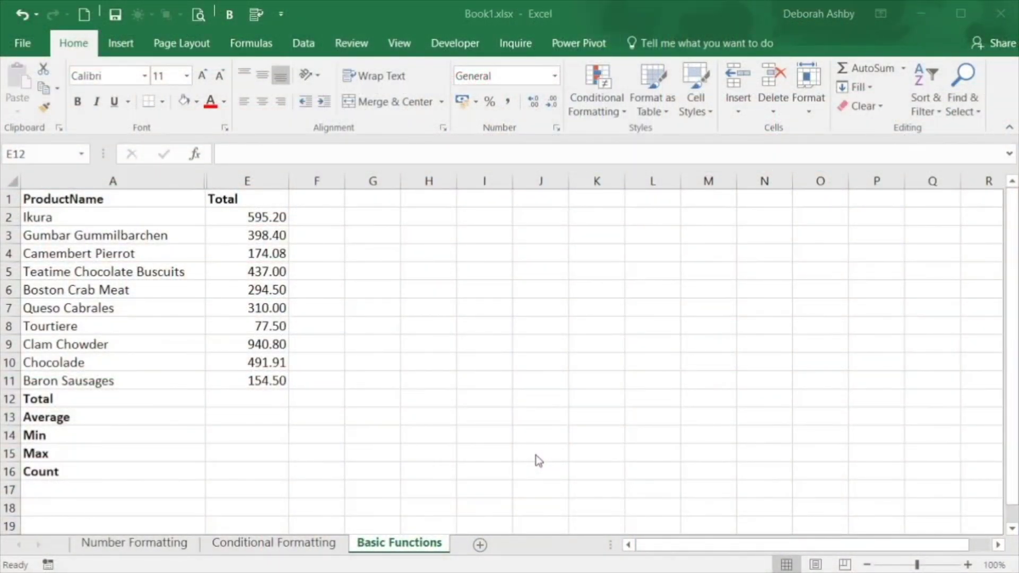
Step: Select E12 and browse the Recently Used, Financial, Logical and Text function lists on the Formulas ribbon
click(244, 399)
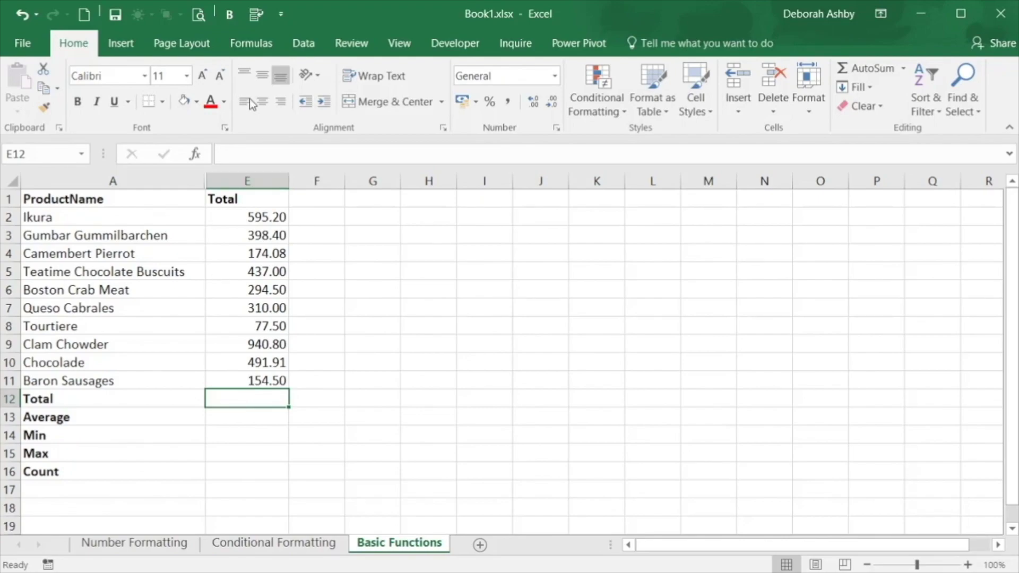
click(246, 42)
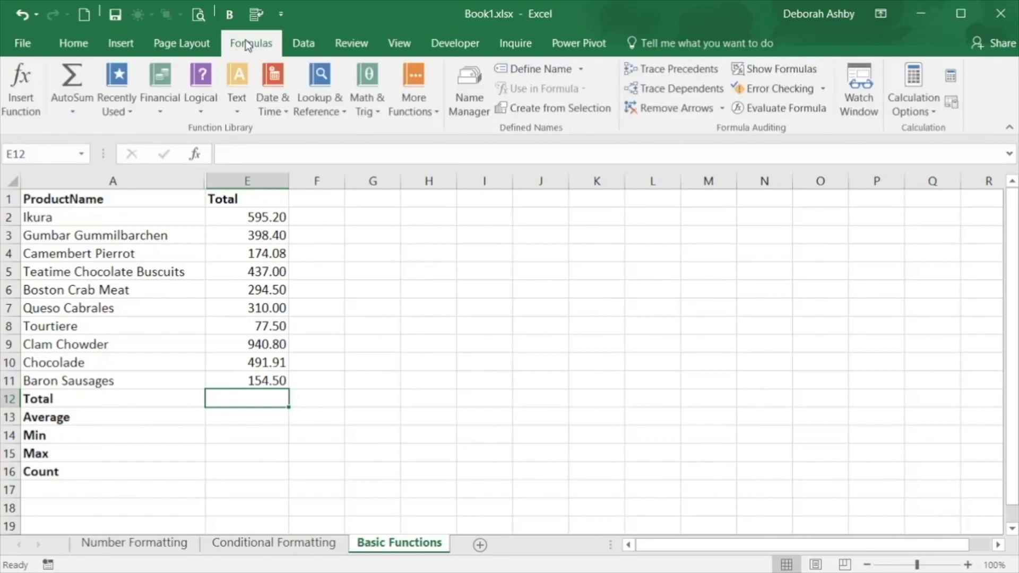
click(133, 111)
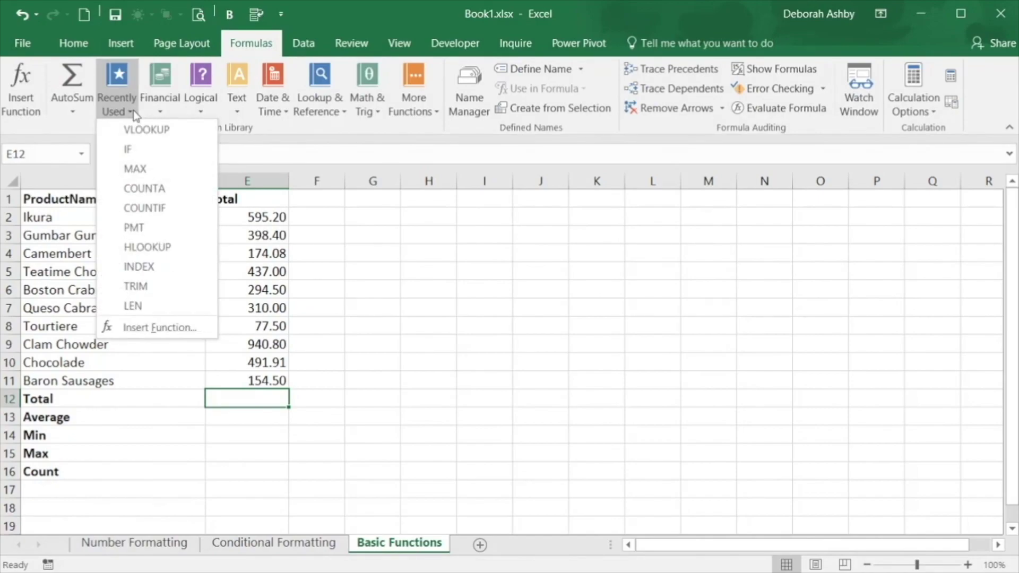
click(161, 109)
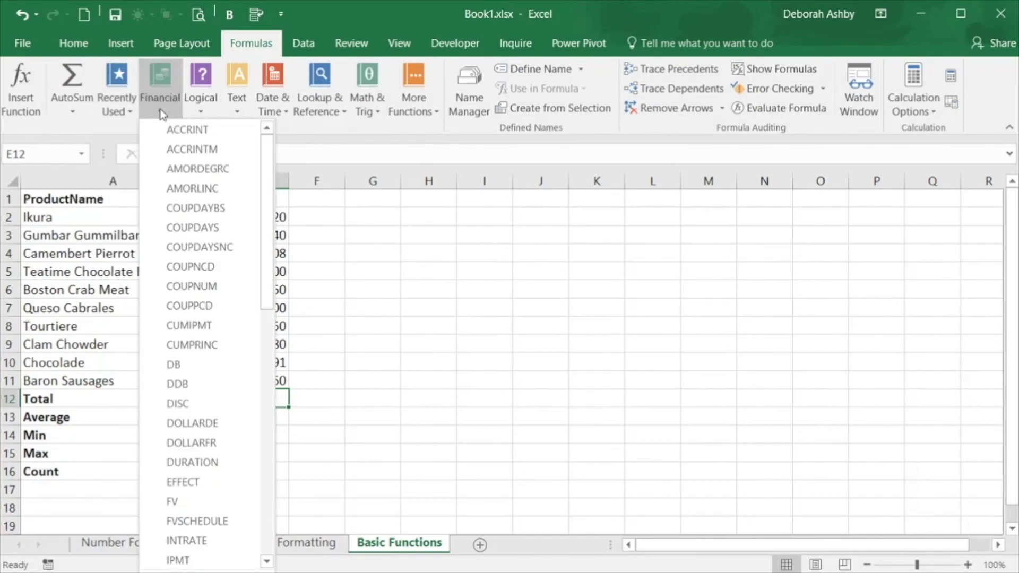
click(205, 109)
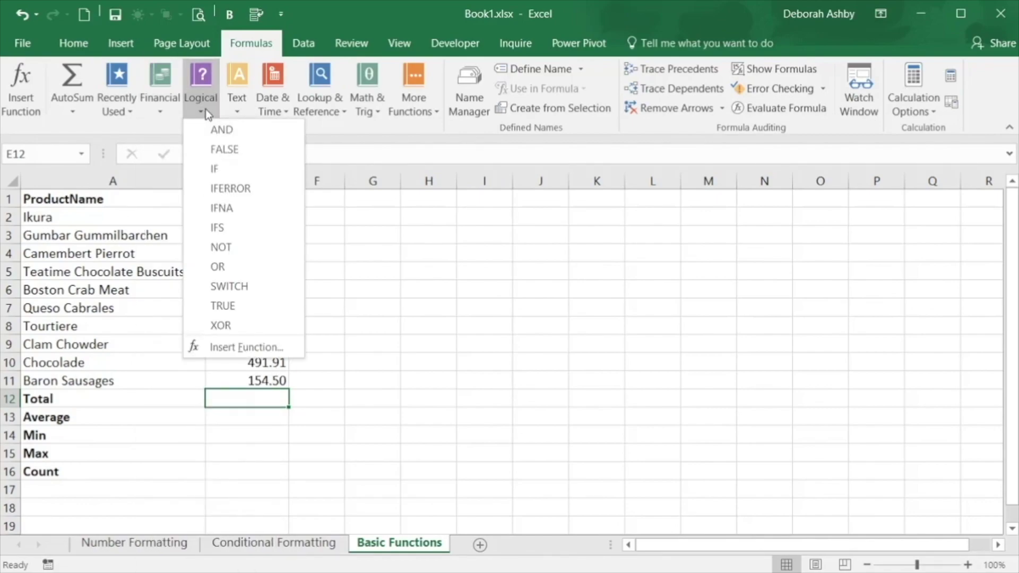
click(237, 112)
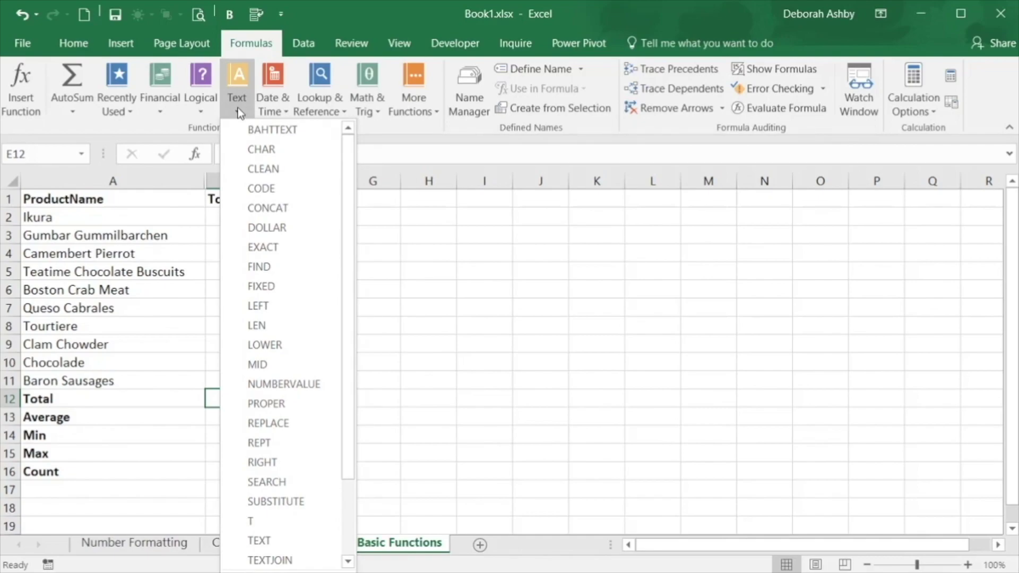
click(213, 400)
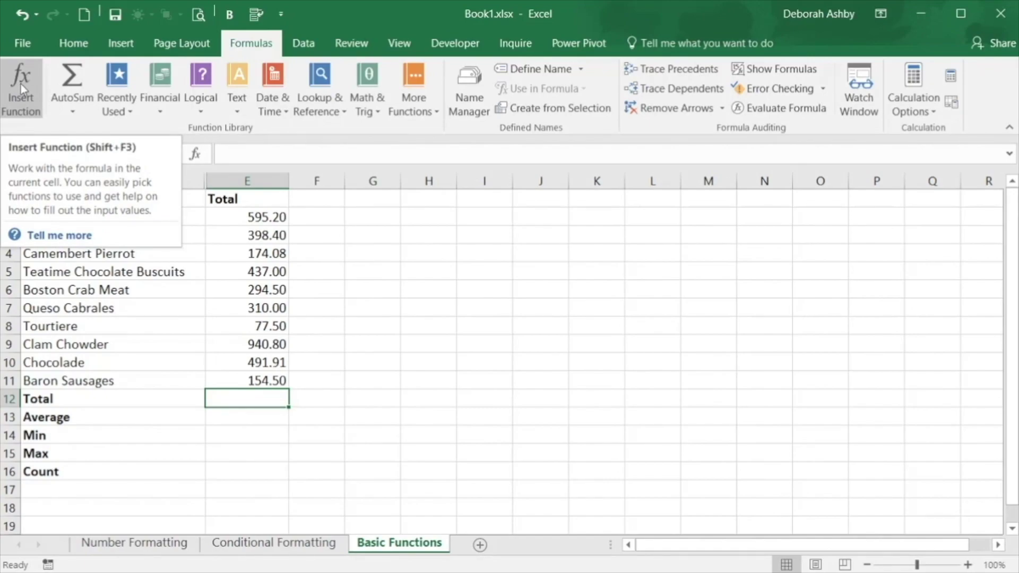
click(196, 155)
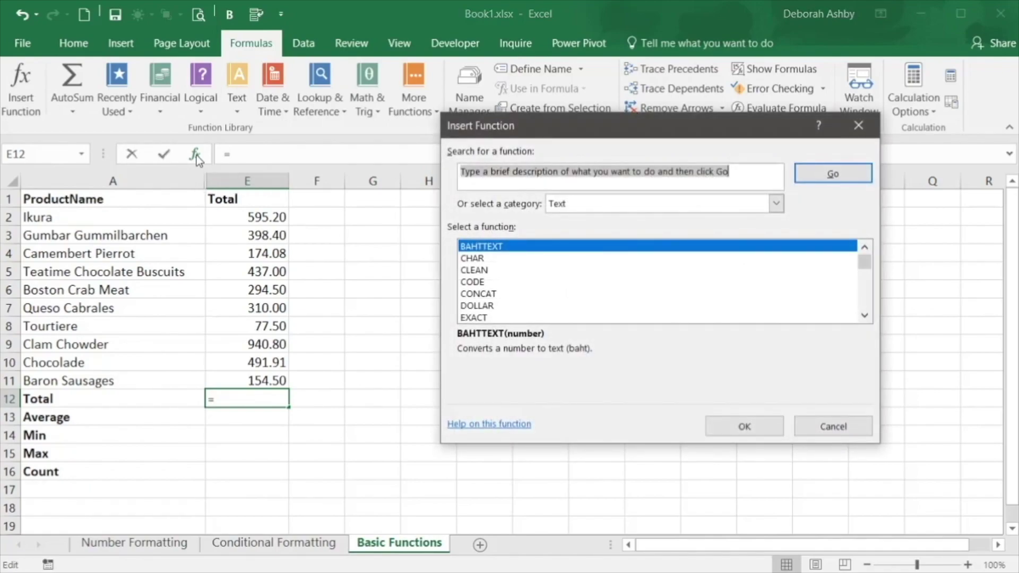
text(SUM)
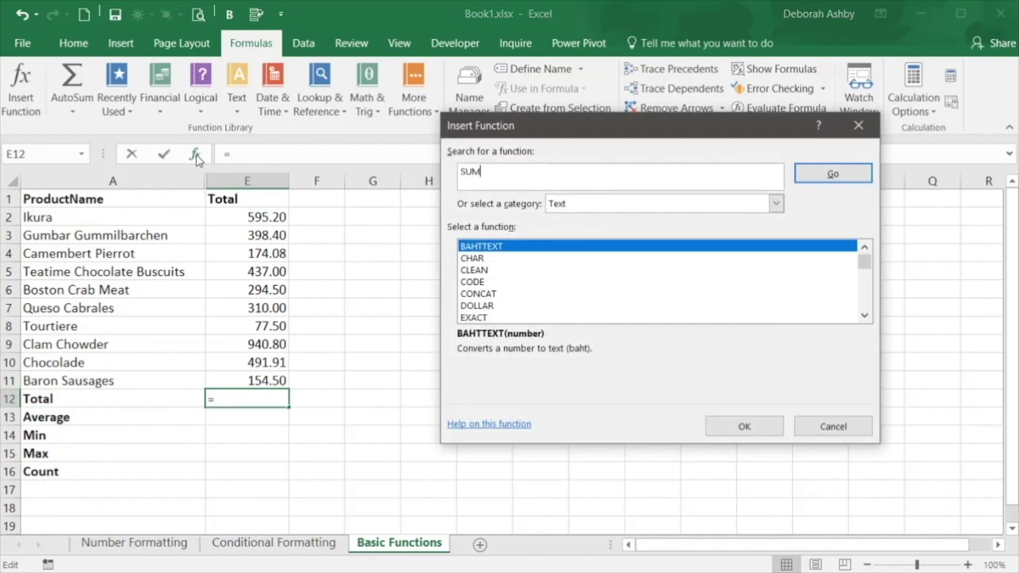
click(818, 177)
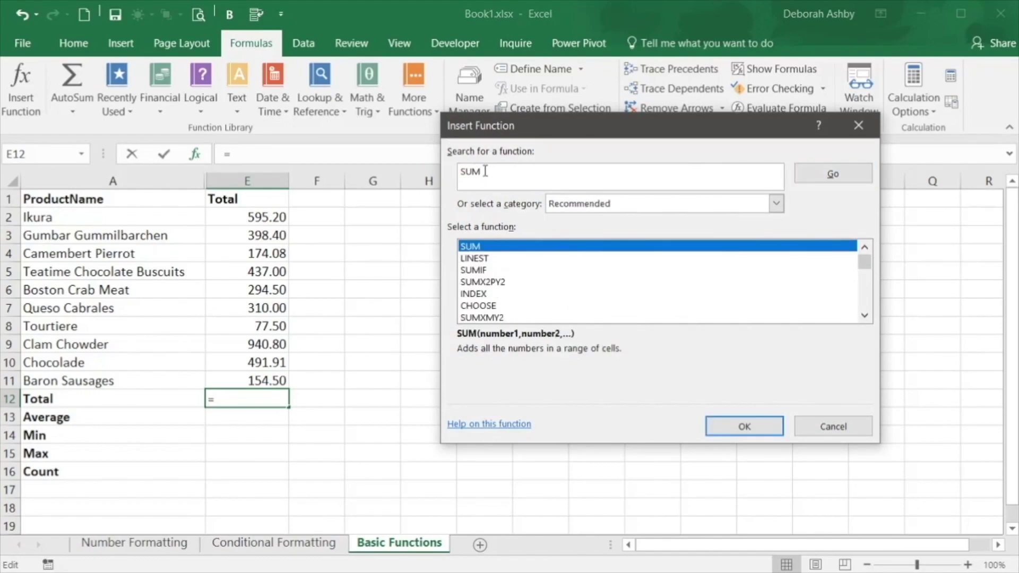
drag(485, 171, 449, 172)
text(Fin)
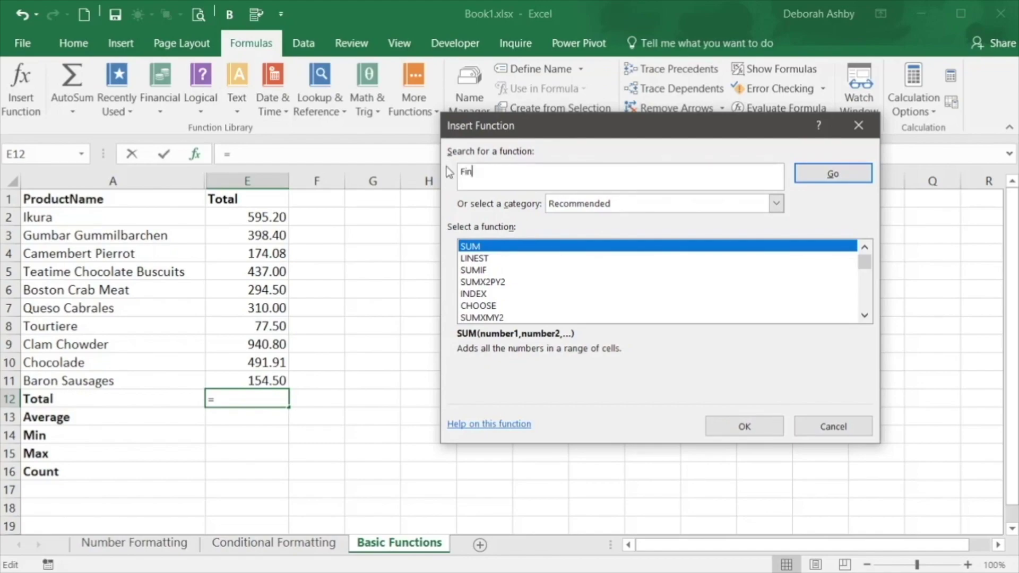
text(d the average)
click(828, 176)
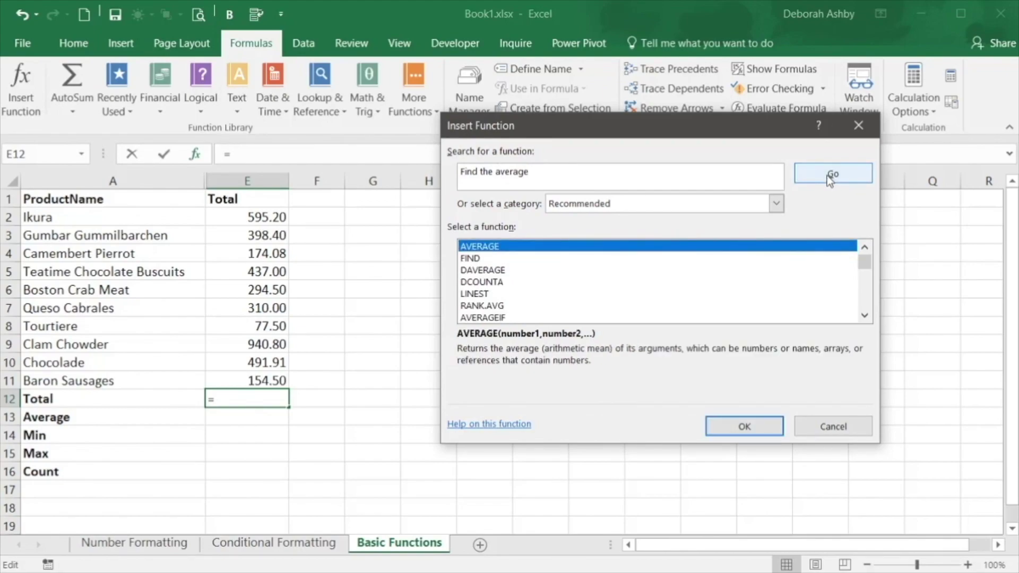
click(836, 427)
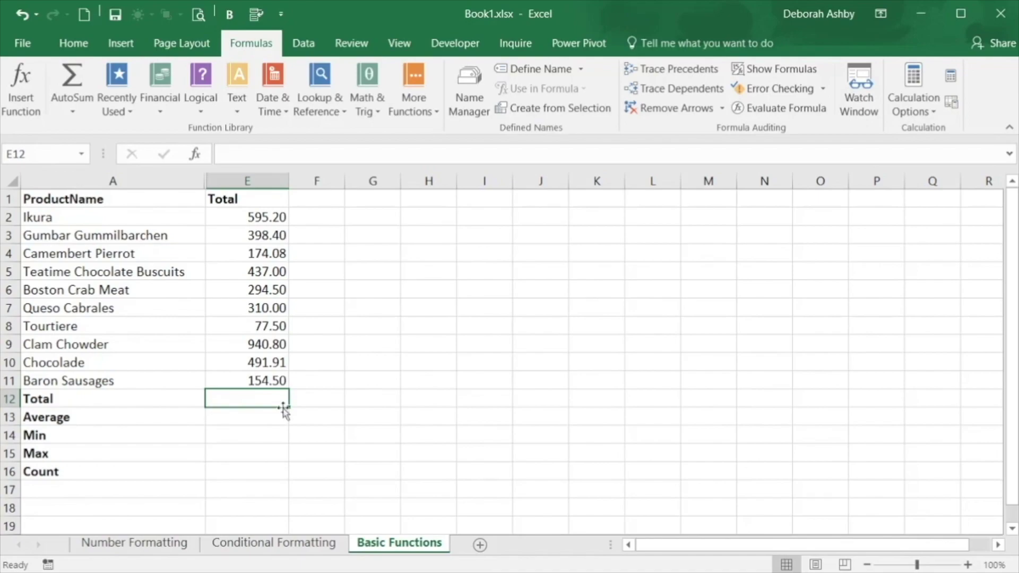
Step: Enter =SUM(E2:E11) in E12 so the Total shows 3873.89
text(=)
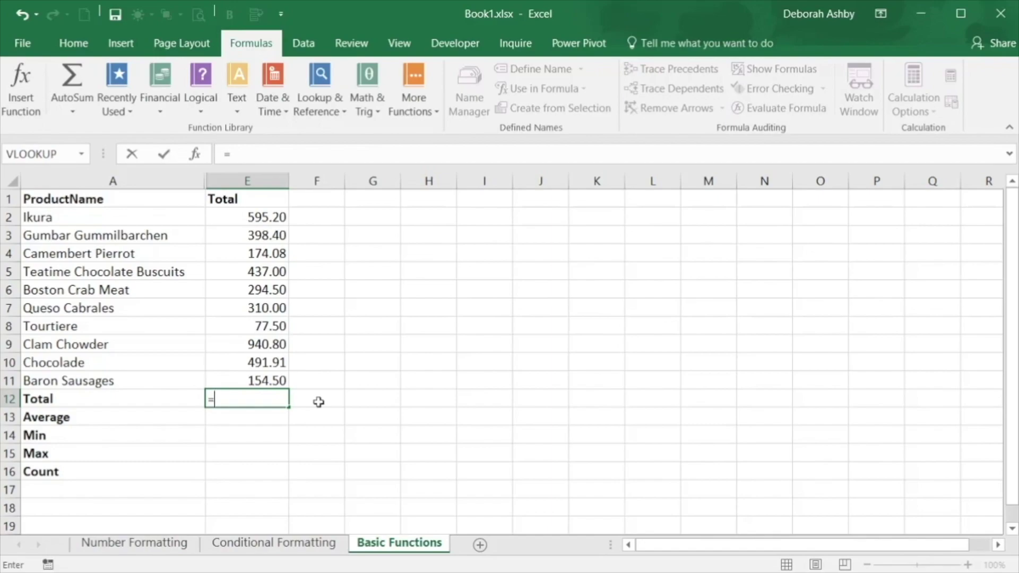
text(SUM)
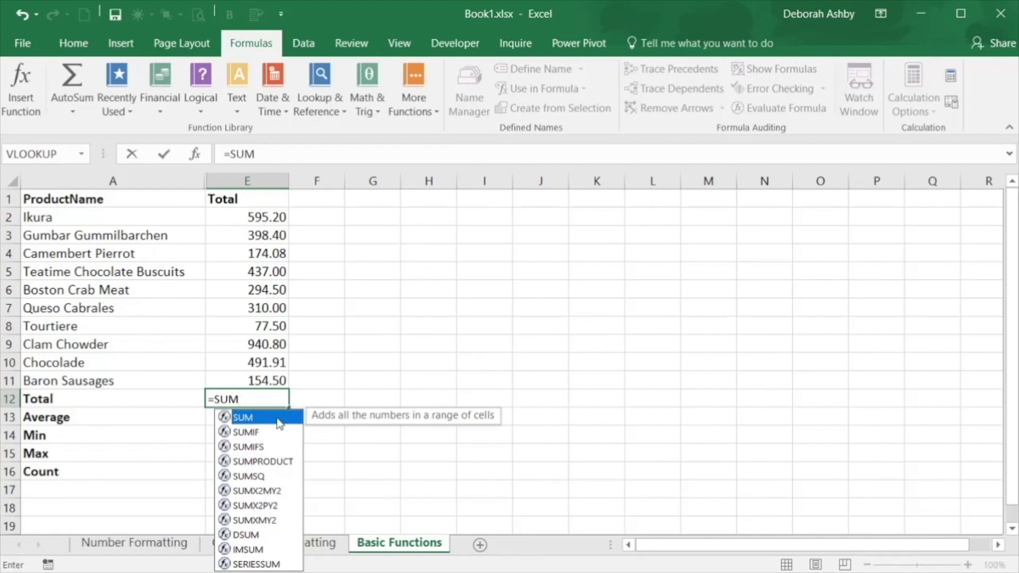
double_click(277, 419)
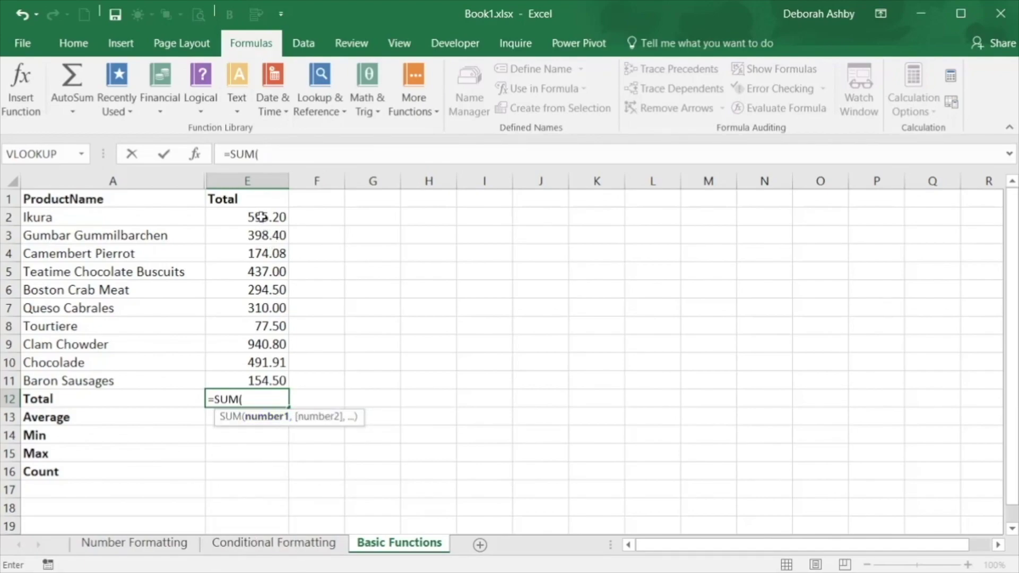
drag(257, 216, 257, 381)
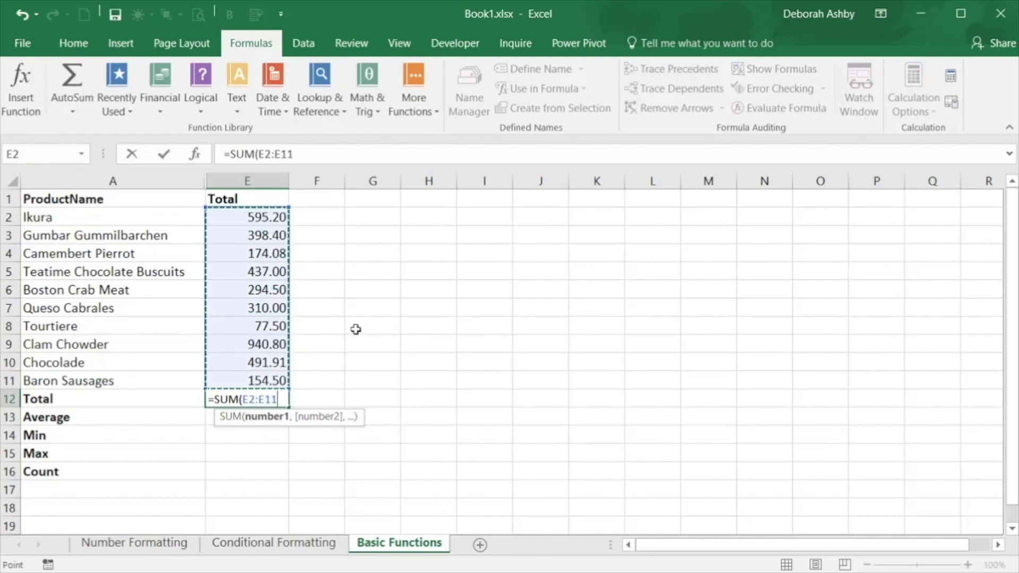
text())
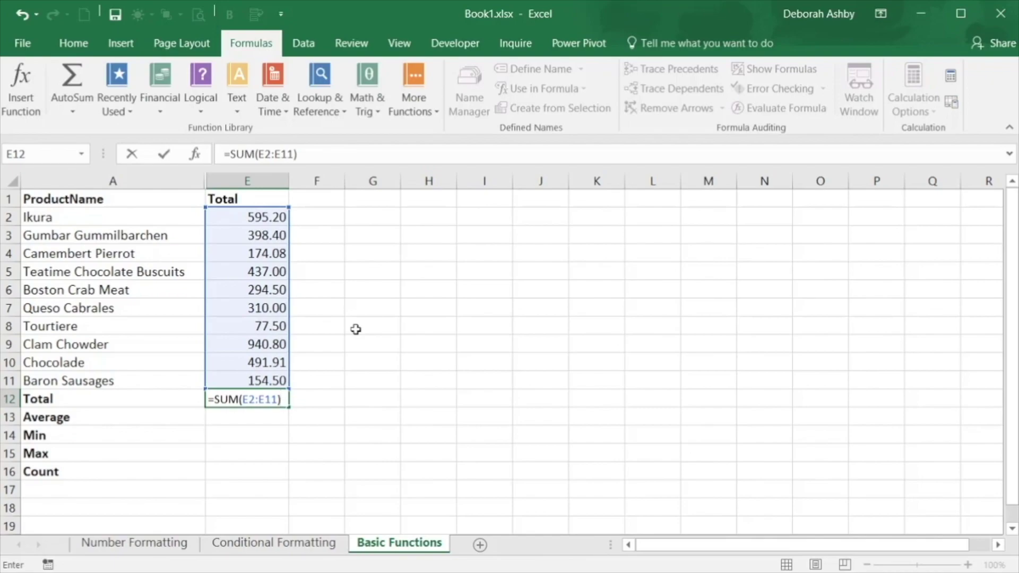
key(Return)
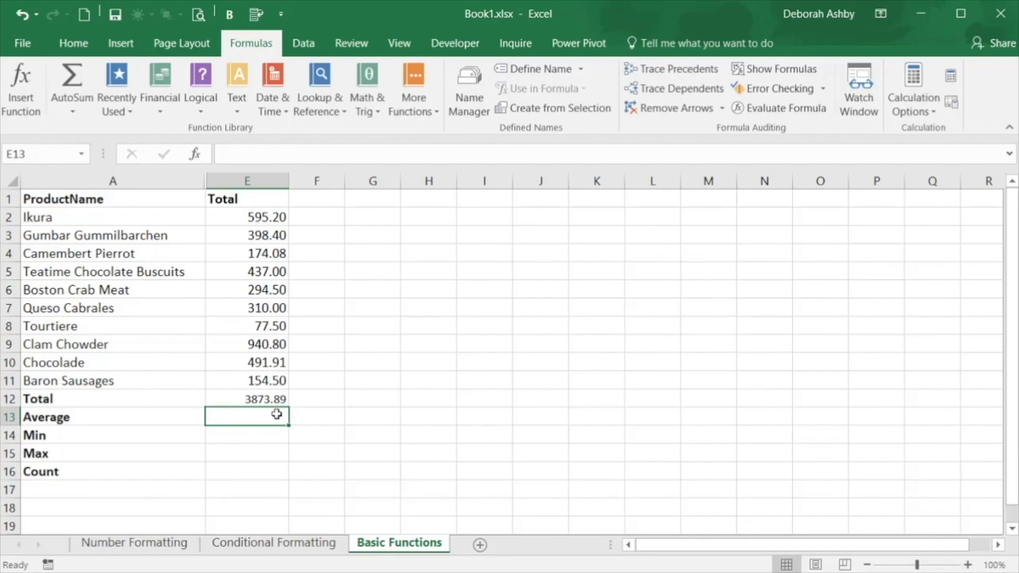
Step: Enter =AVERAGE(E2:E11) in E13, giving 387.39
text(=)
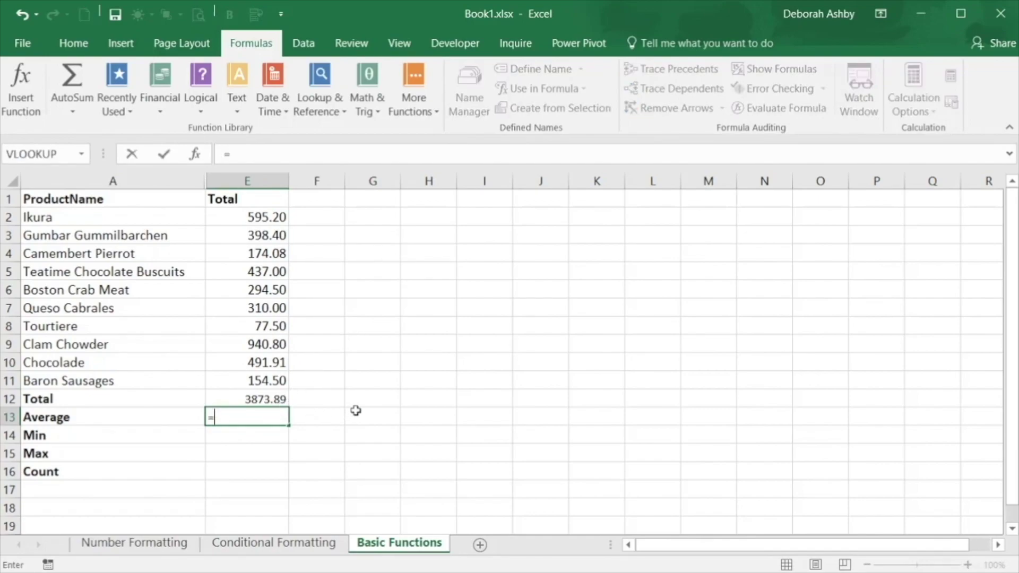
text(AVERAGE)
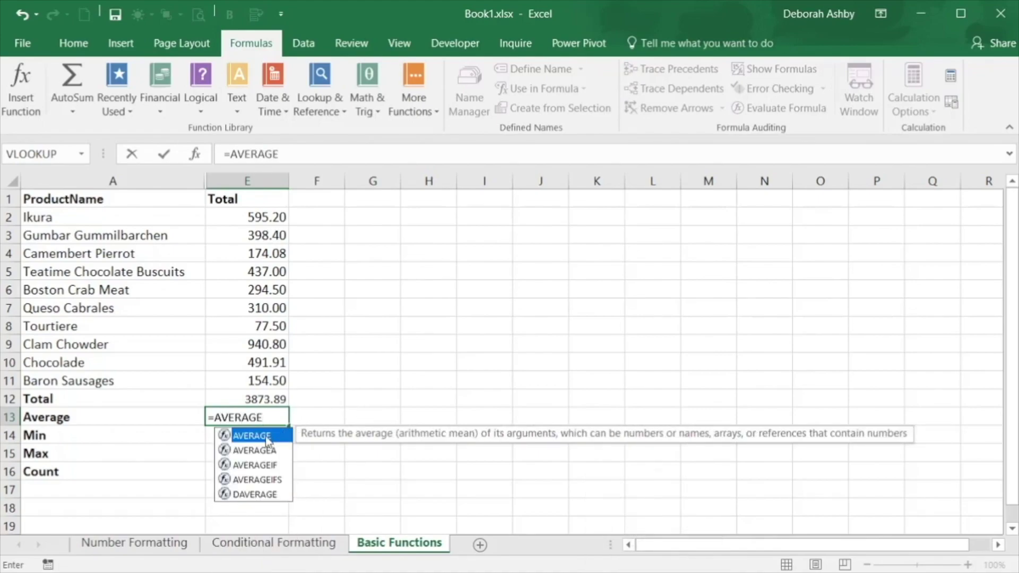
double_click(267, 439)
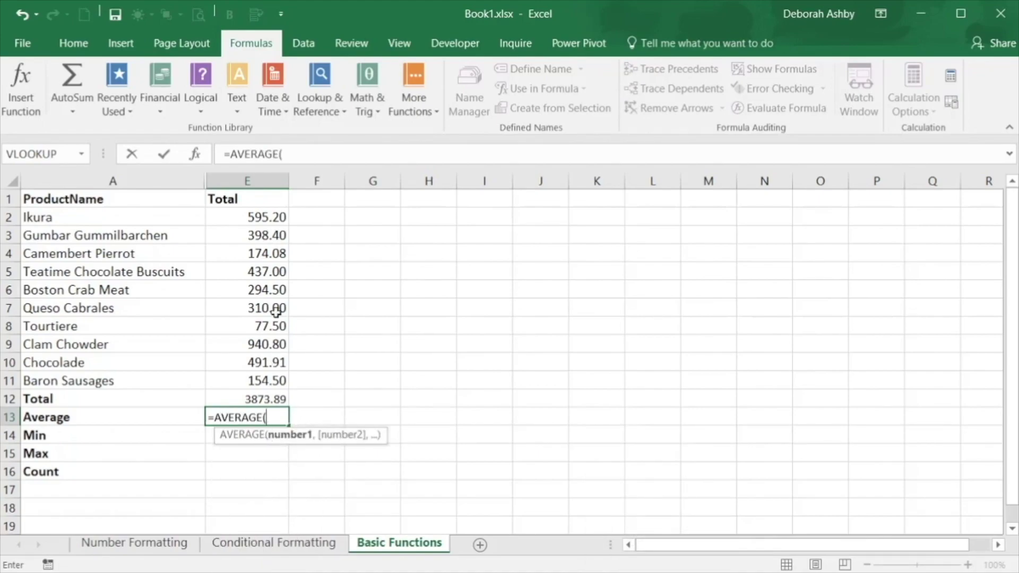
drag(258, 216, 259, 381)
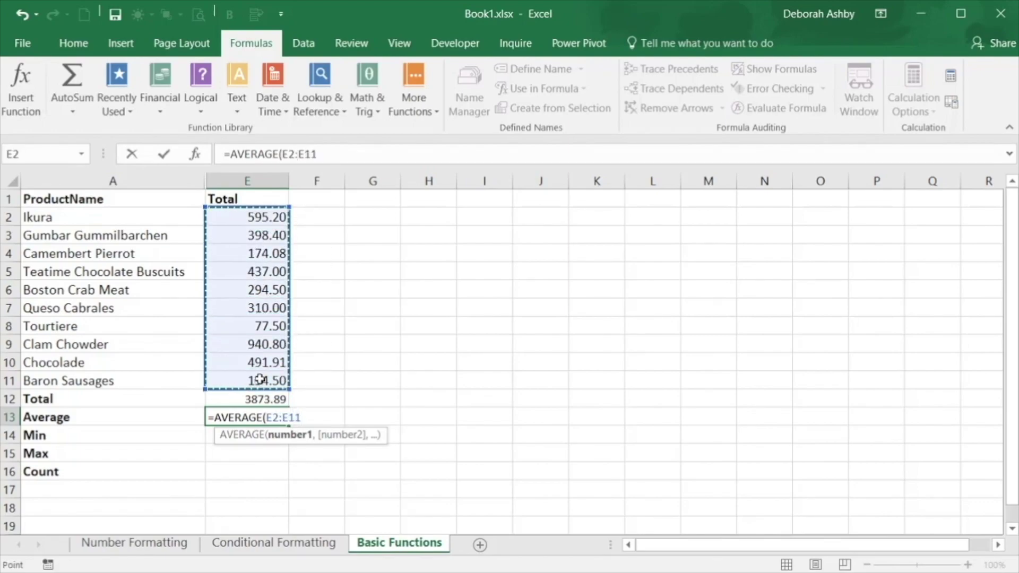
text())
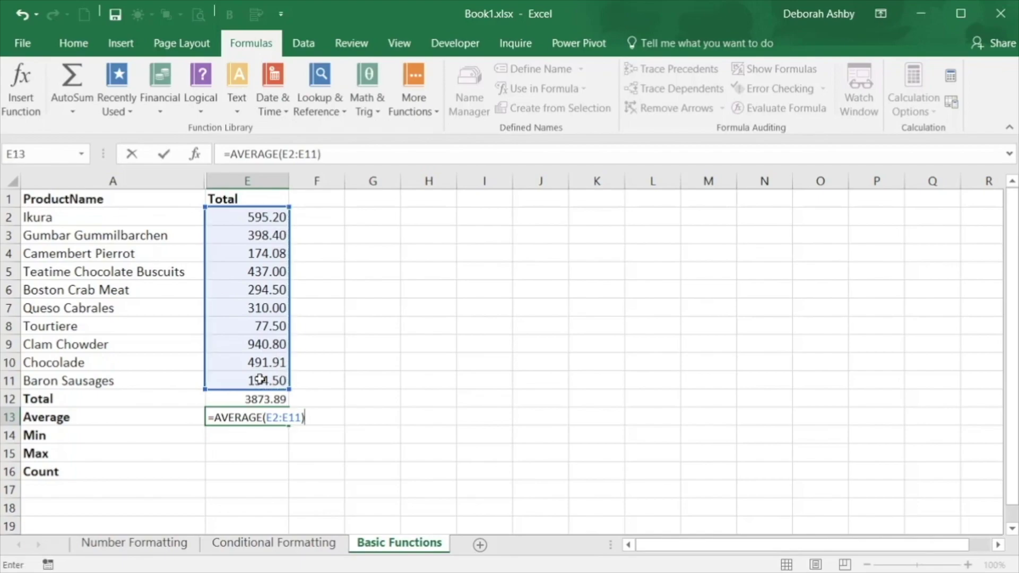
key(Return)
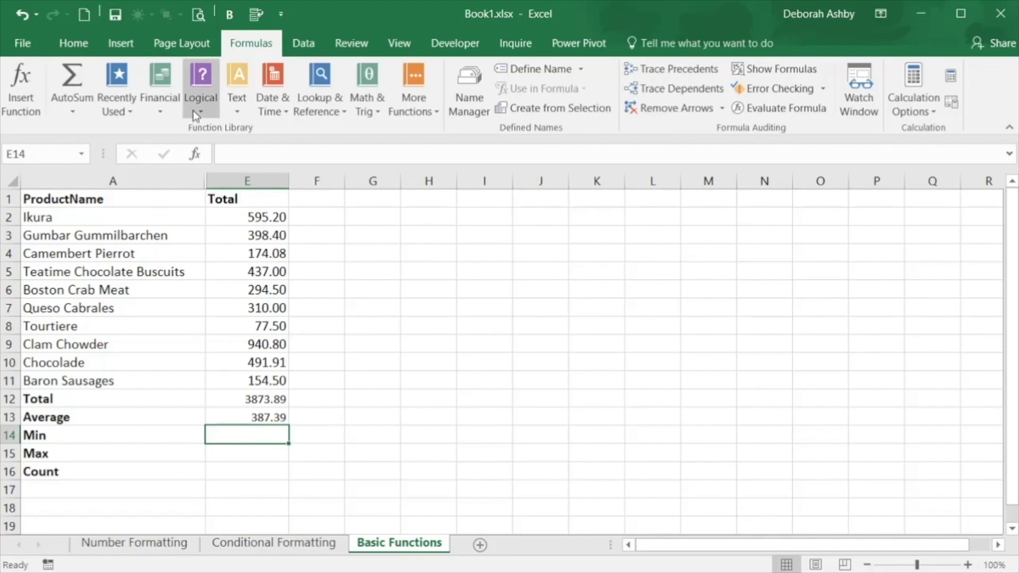
Step: Insert =MIN(E2:E11) in E14 through the Insert Function dialog, returning 77.50
click(197, 154)
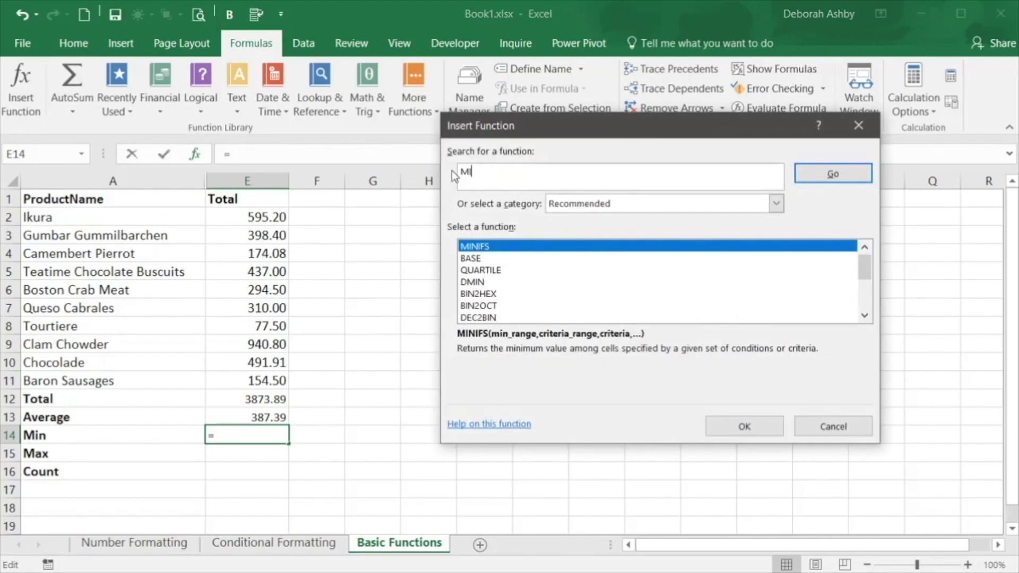
text(N)
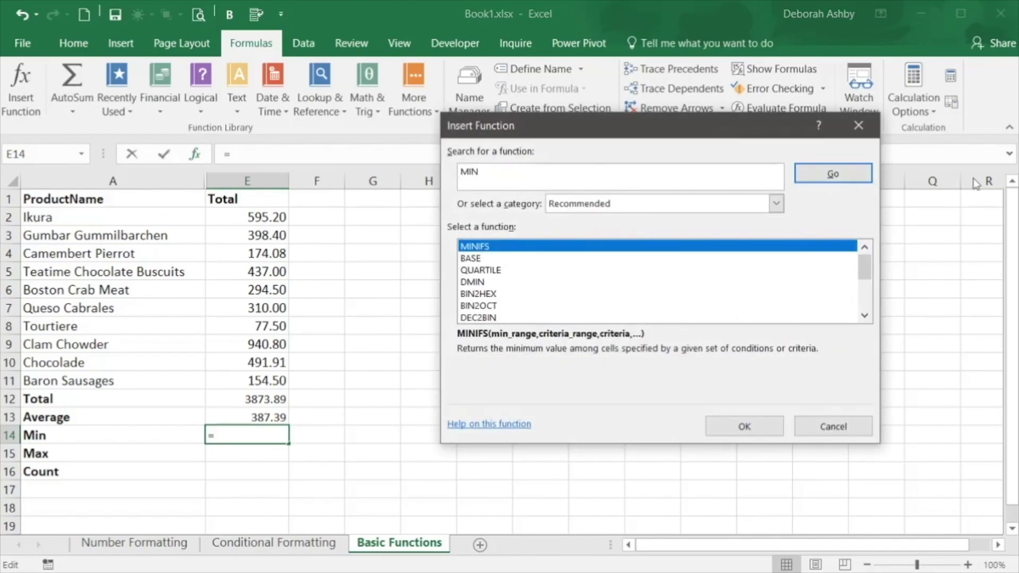
click(845, 175)
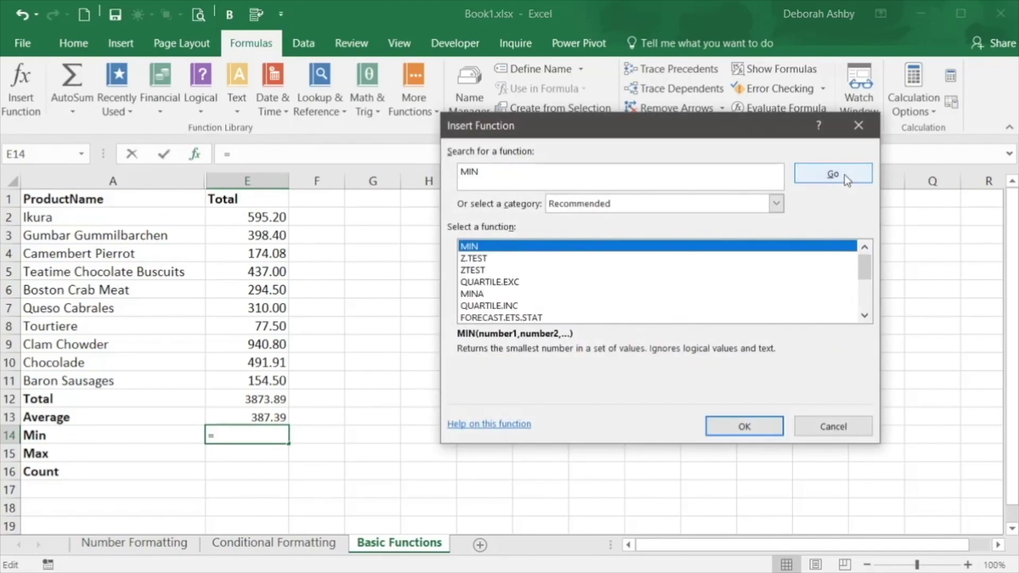
double_click(794, 246)
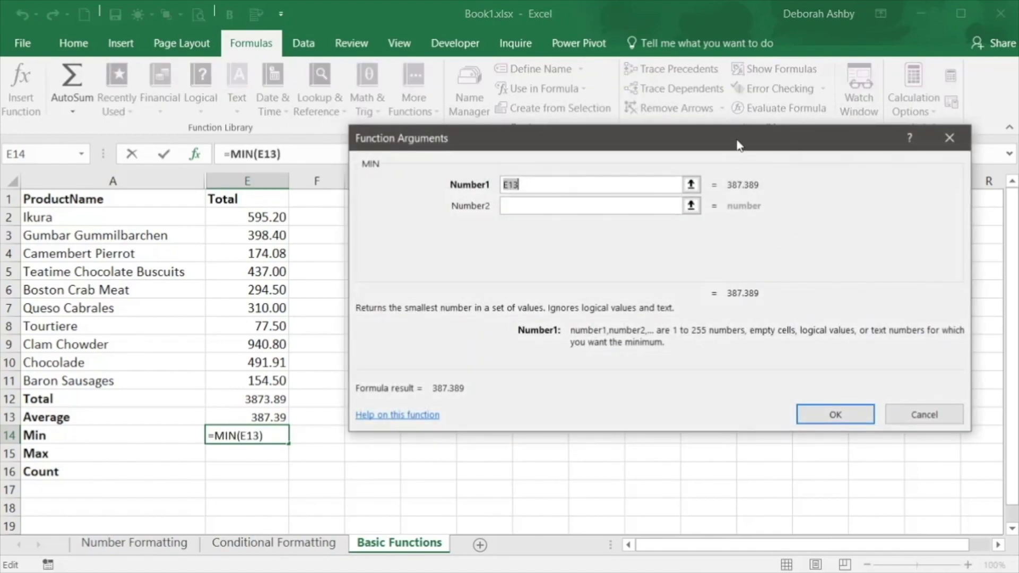
drag(737, 143, 706, 142)
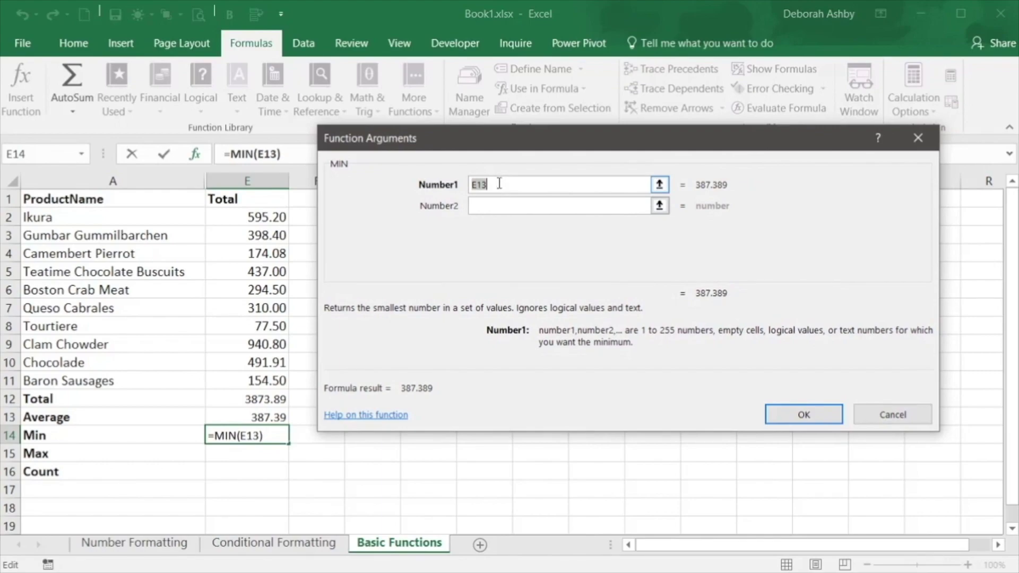
key(BackSpace)
click(258, 217)
drag(258, 217, 263, 382)
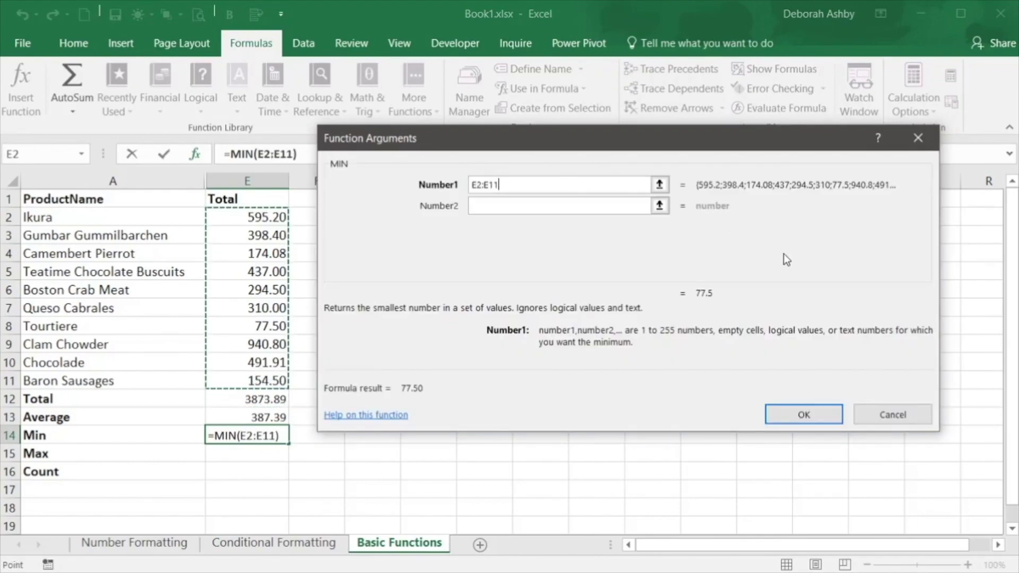
click(800, 416)
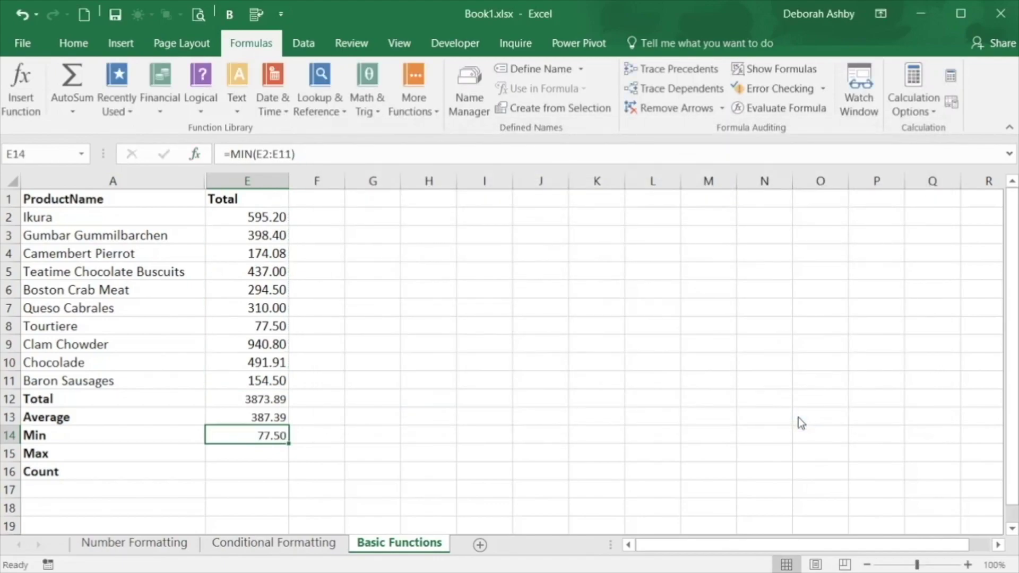
Step: Add =MAX(E2:E11) to E15 using AutoSum Max, showing 940.80
click(263, 455)
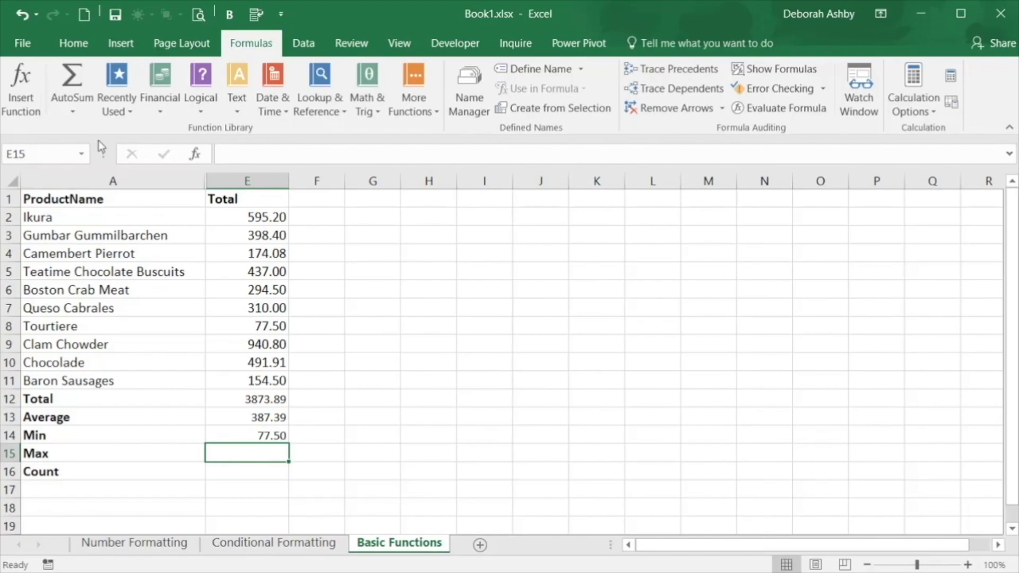
click(73, 112)
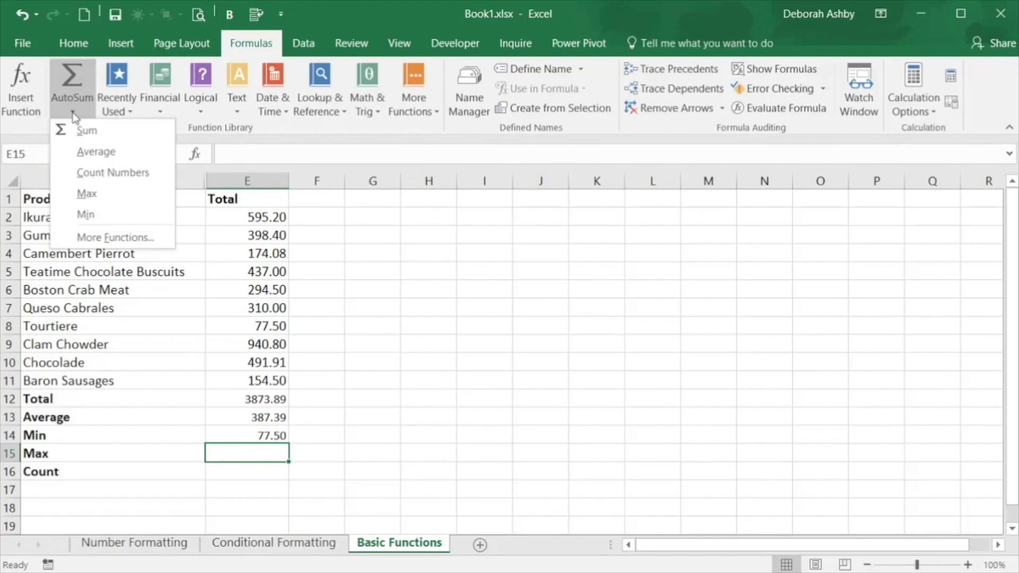
click(79, 194)
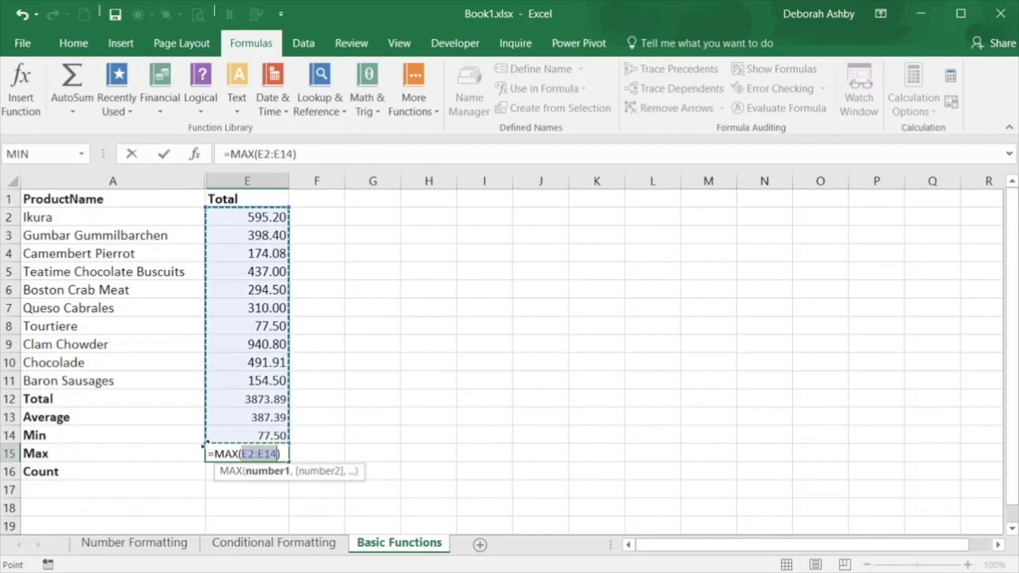
drag(202, 445, 210, 394)
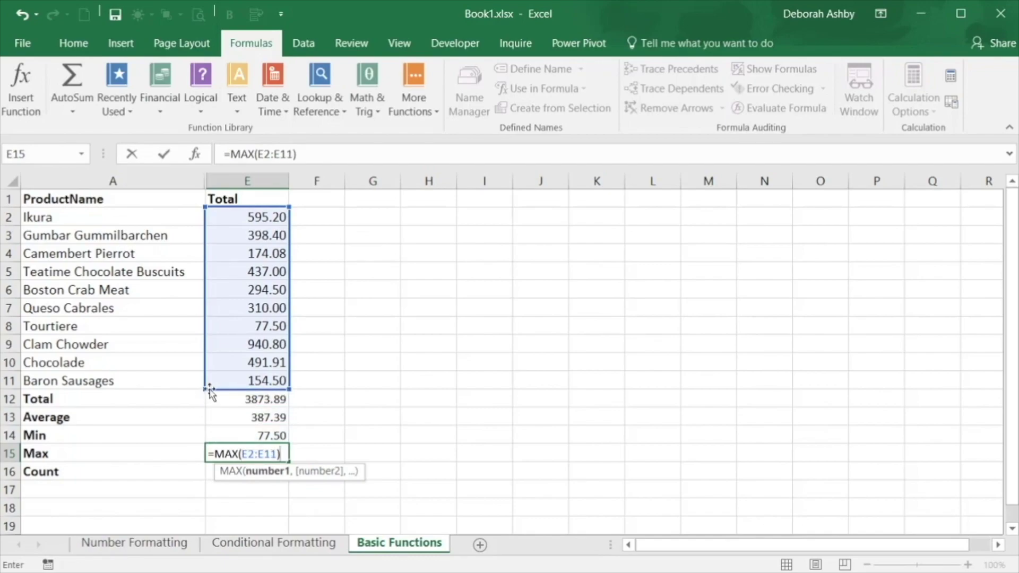
key(Return)
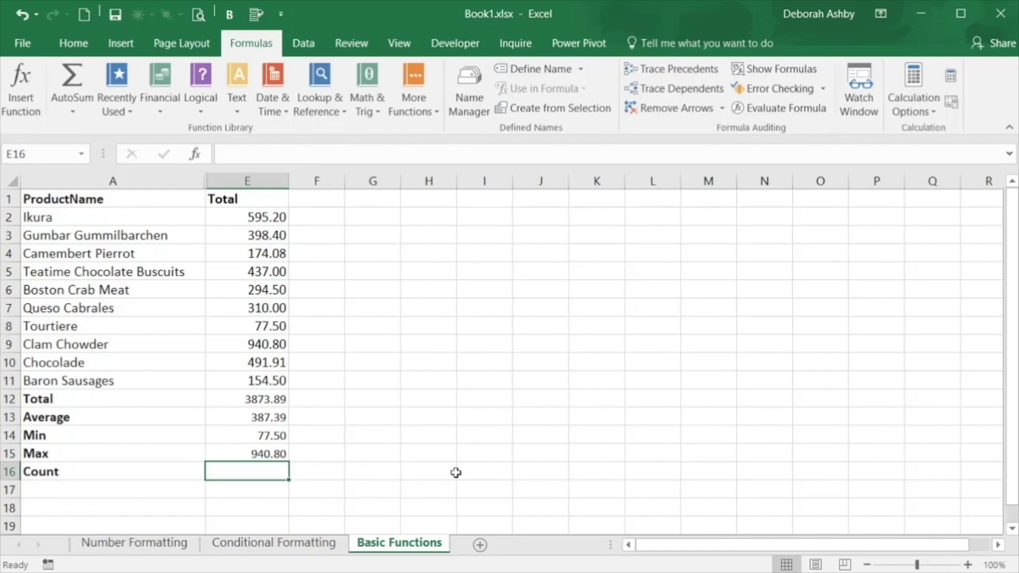
Step: Enter =COUNT(E2:E11) in E16, returning 10
text(=)
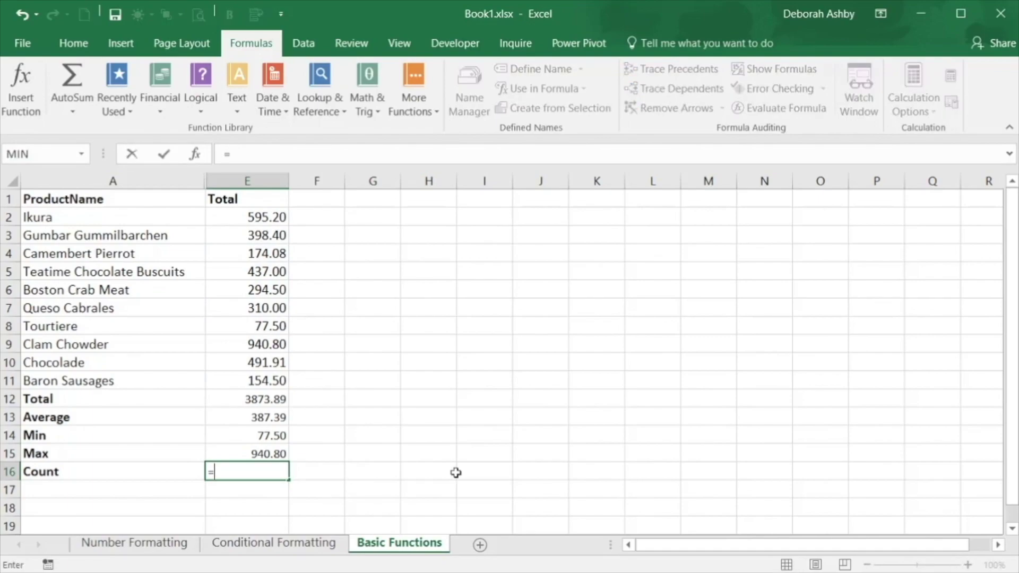
text(count()
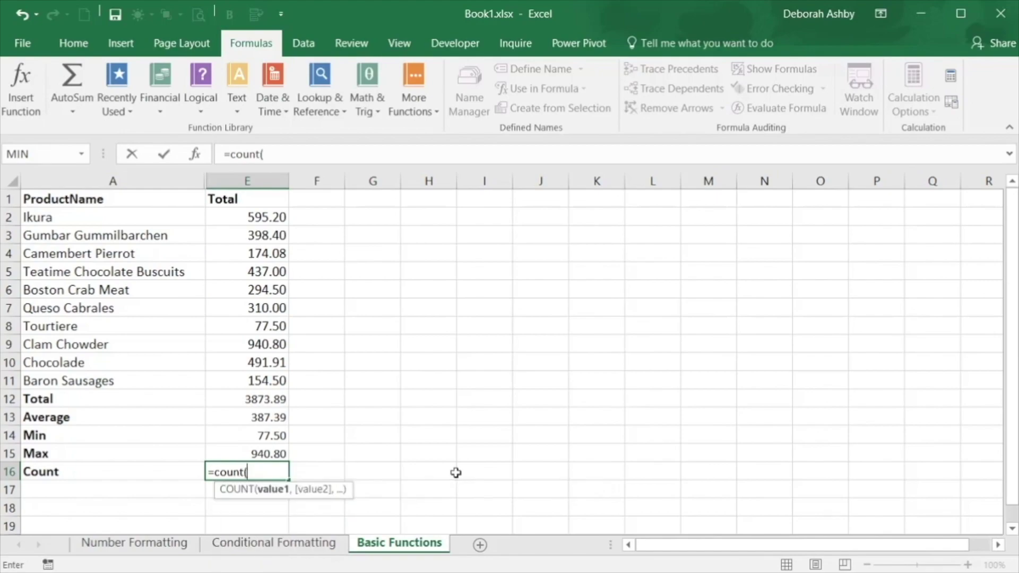
drag(266, 216, 259, 379)
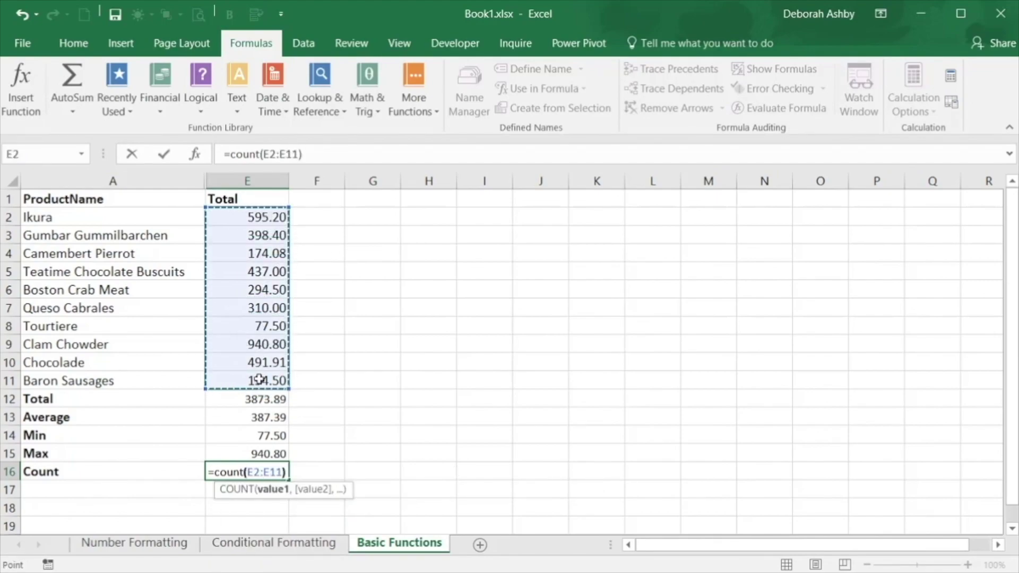
key(Return)
click(541, 450)
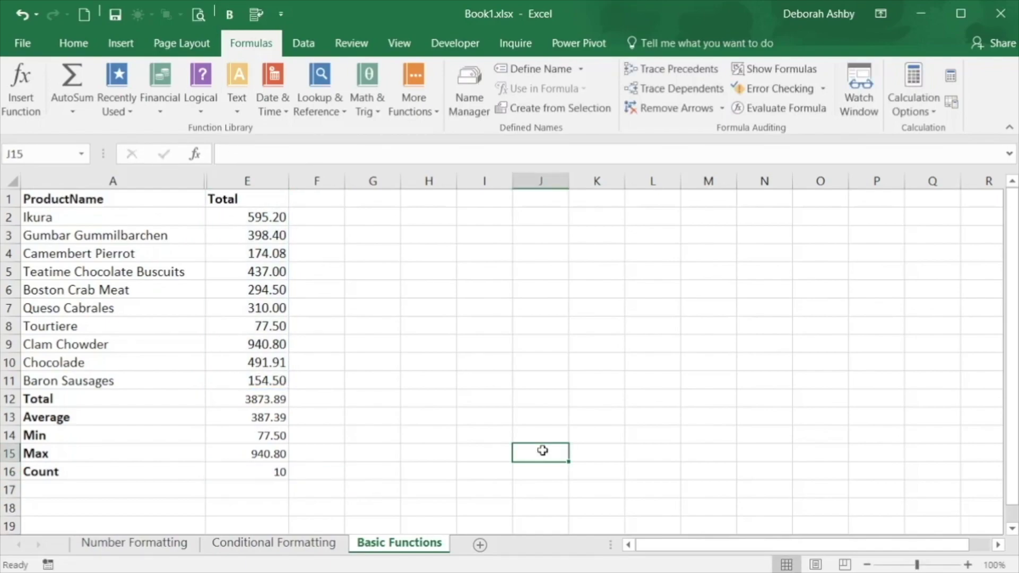
Step: Add Count to the status bar and select E2:E11 to see Average, Count, Min, Max and Sum
right_click(647, 569)
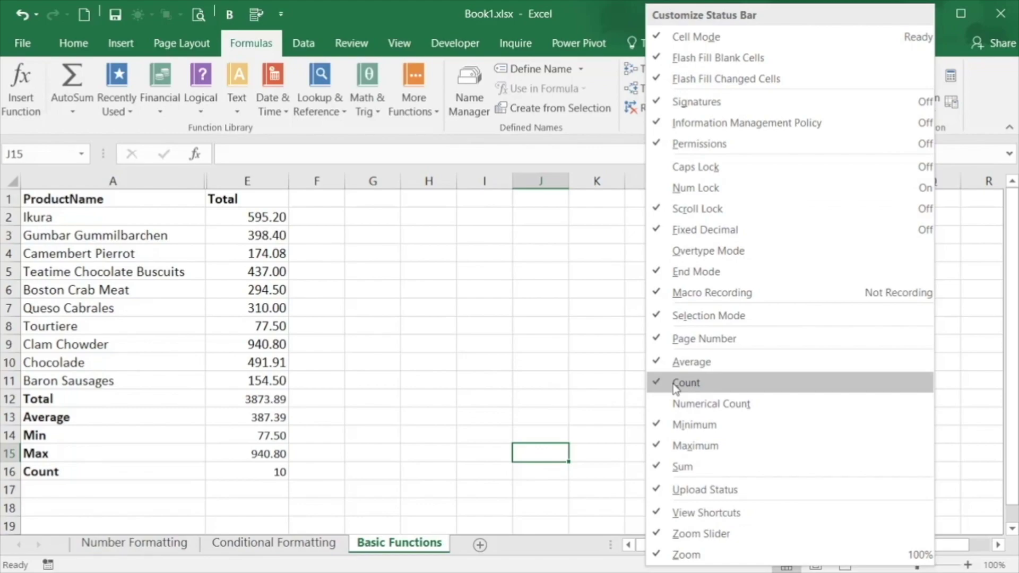
click(577, 406)
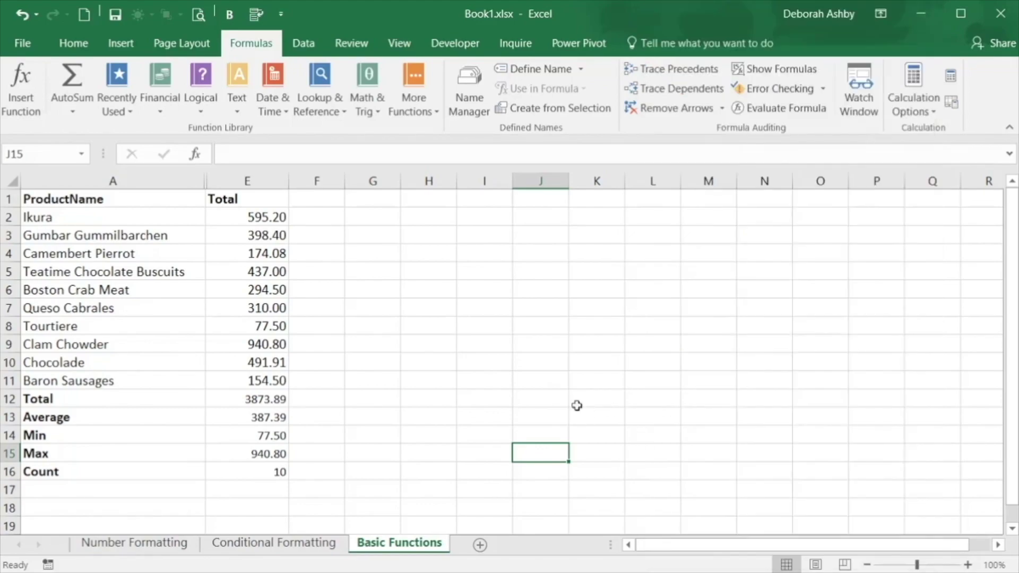
drag(268, 217, 267, 382)
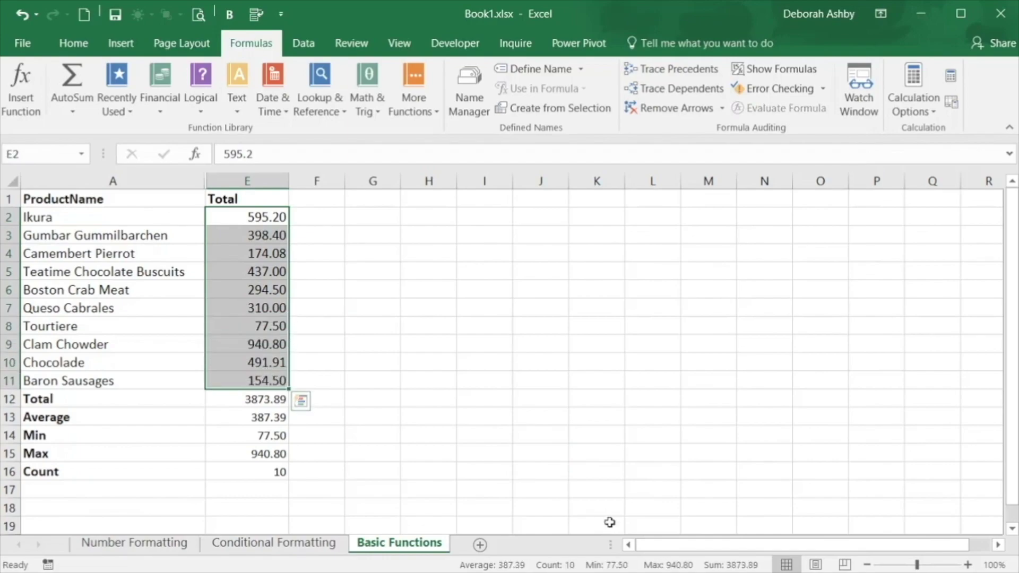